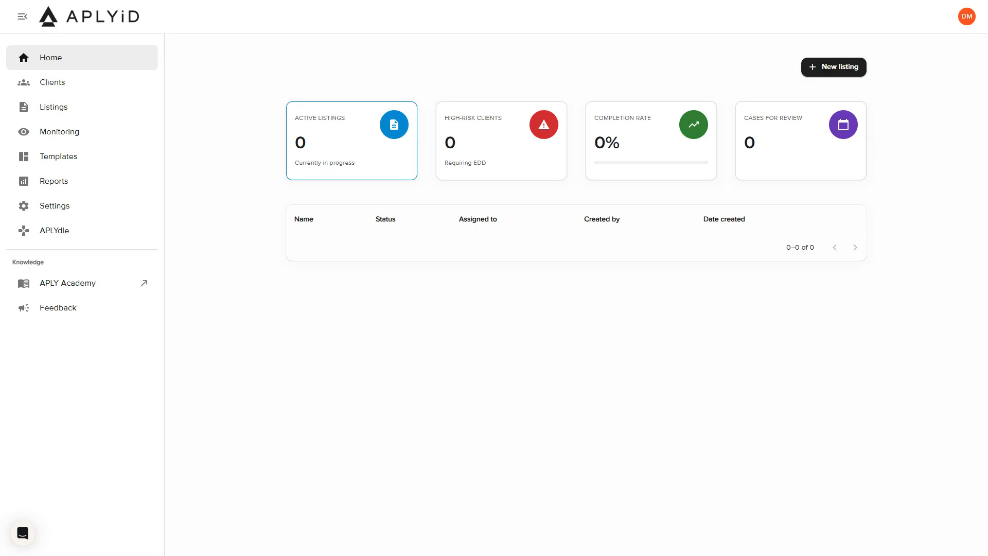
Open the Developers settings in APLYiD to reach the integration API configuration
{"action": "left_click", "coordinate": [78, 220]}
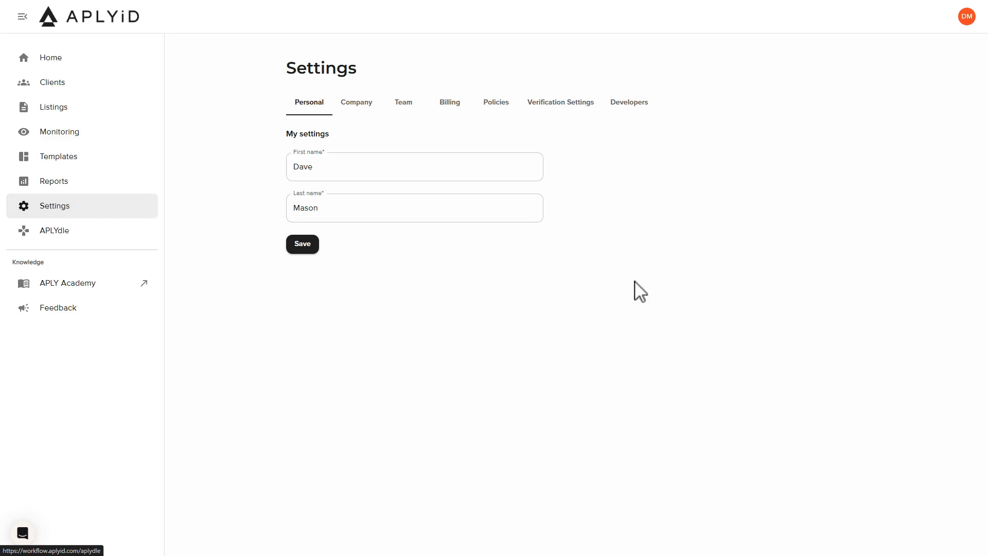
{"action": "left_click", "coordinate": [636, 116]}
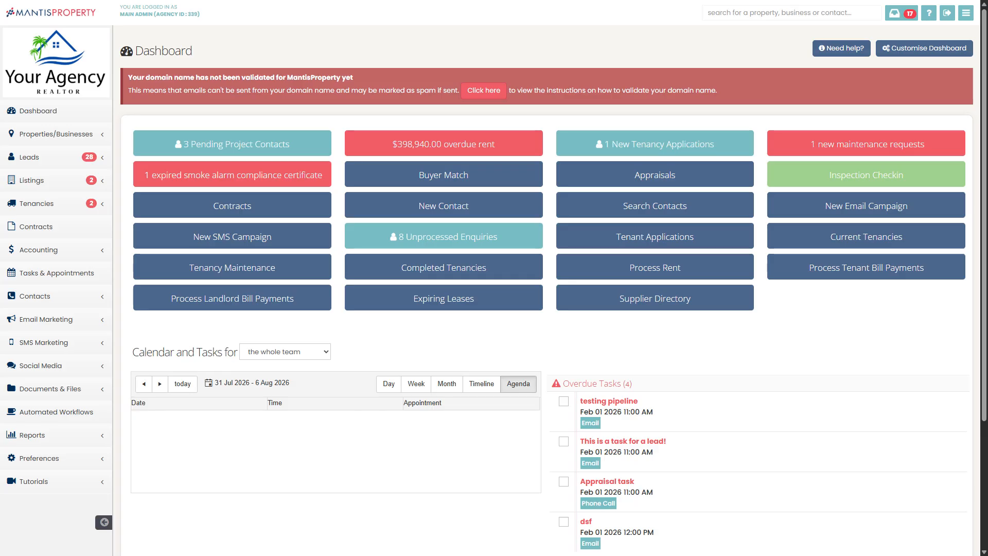
Switch to MantisProperty and open the APLYiD page among the 3rd party integration preferences
{"action": "left_click", "coordinate": [49, 464]}
{"action": "scroll", "coordinate": [67, 437], "scroll_direction": "down", "scroll_amount": 4}
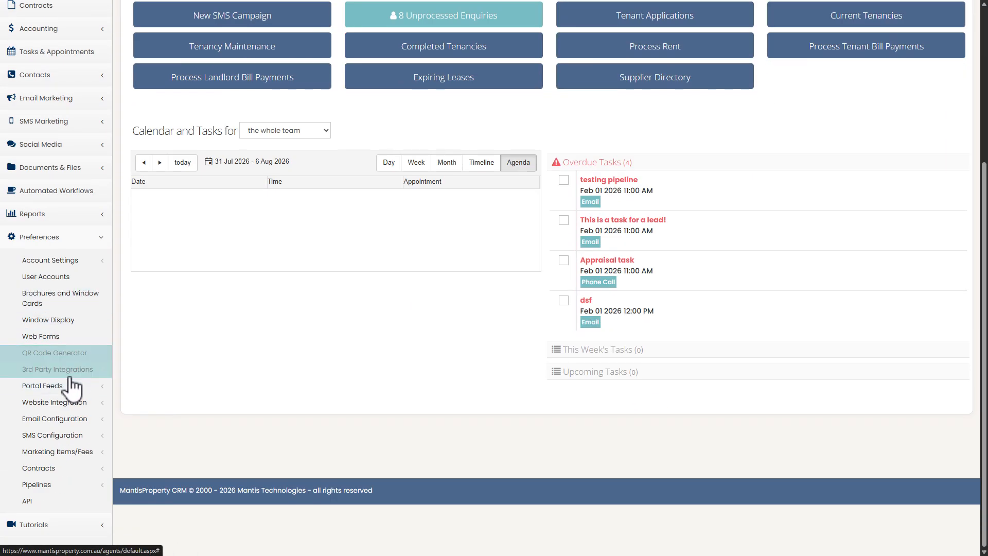
{"action": "left_click", "coordinate": [73, 371]}
{"action": "scroll", "coordinate": [30, 335], "scroll_direction": "down", "scroll_amount": 3}
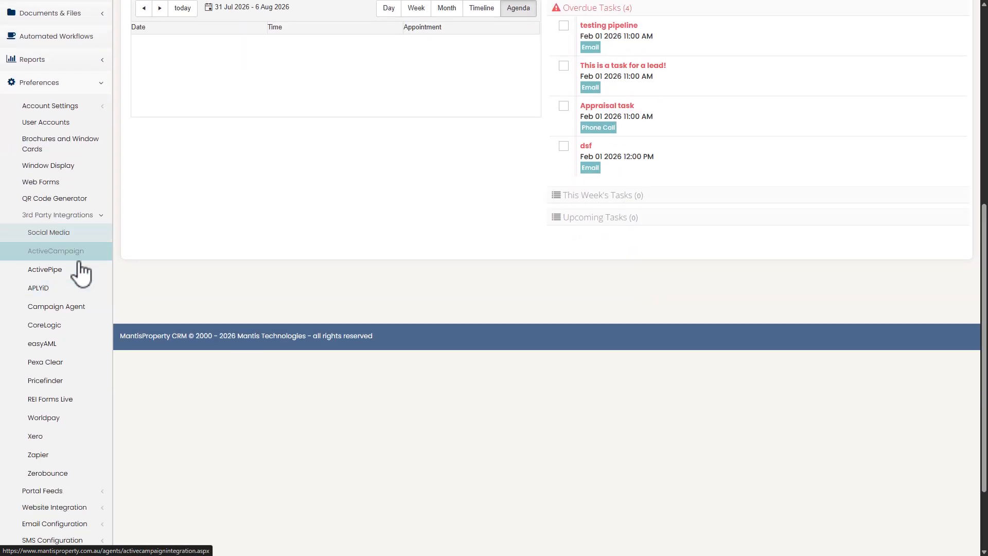
{"action": "left_click", "coordinate": [56, 289]}
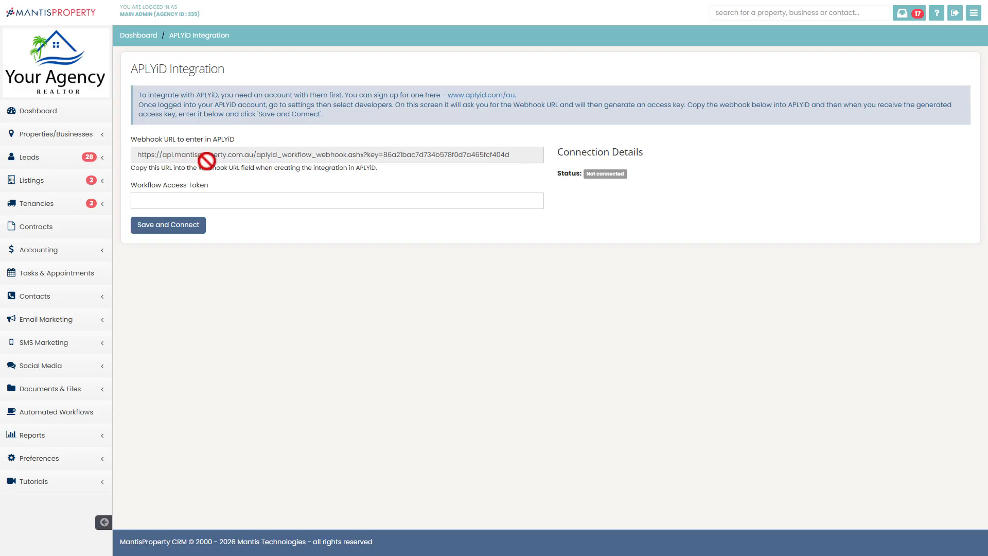
Select and copy the full webhook URL provided for APLYiD
{"action": "double_click", "coordinate": [479, 155]}
{"action": "left_click", "coordinate": [478, 154]}
{"action": "left_click_drag", "start_coordinate": [517, 154], "coordinate": [103, 159]}
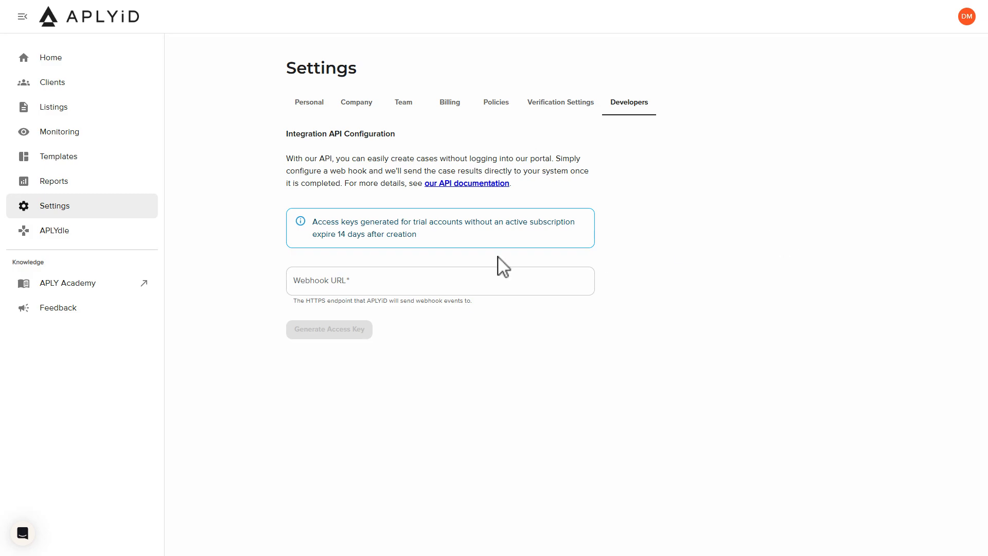
Paste the webhook URL into APLYiD's integration API configuration, generate an access key and copy it
{"action": "left_click", "coordinate": [331, 282]}
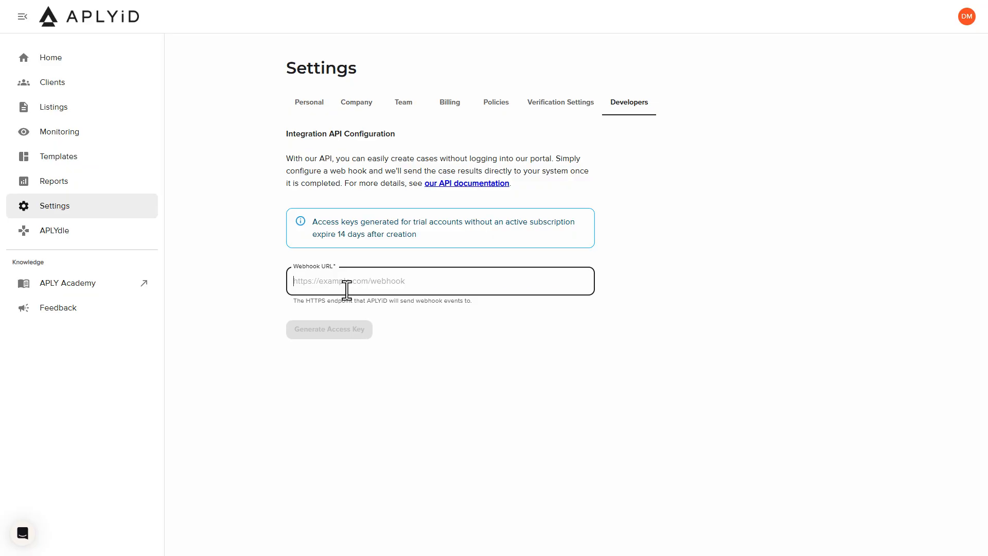
{"action": "key", "text": "ctrl+v"}
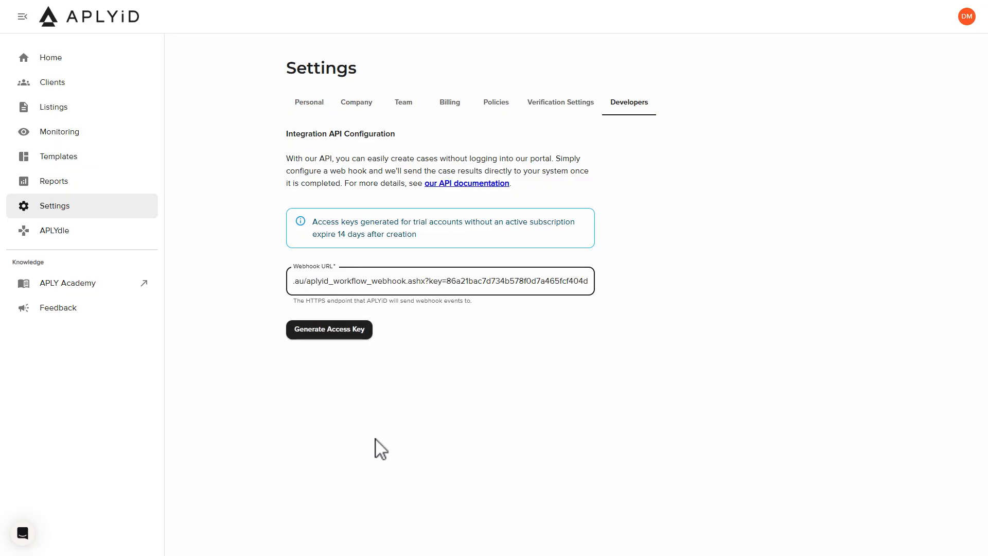
{"action": "left_click", "coordinate": [336, 335]}
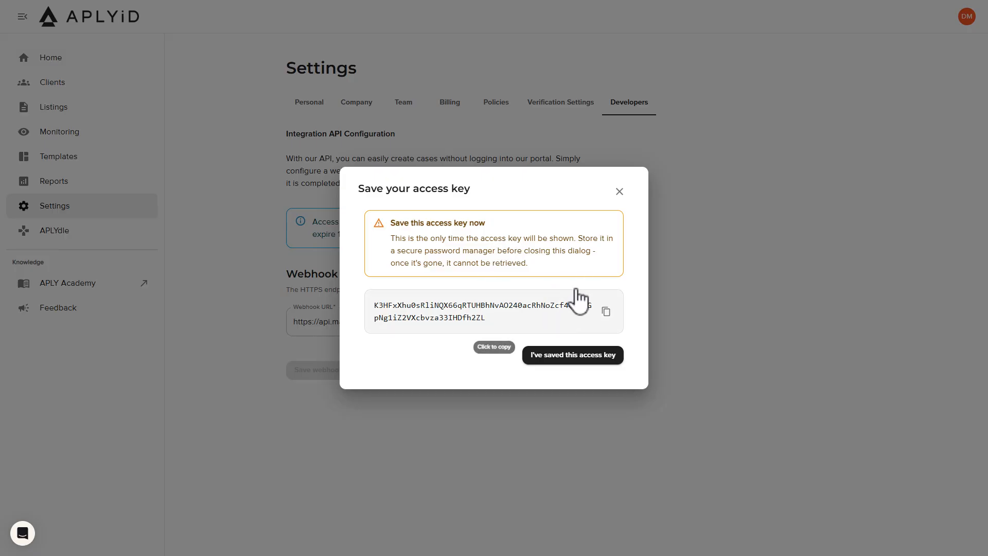
{"action": "left_click", "coordinate": [608, 321]}
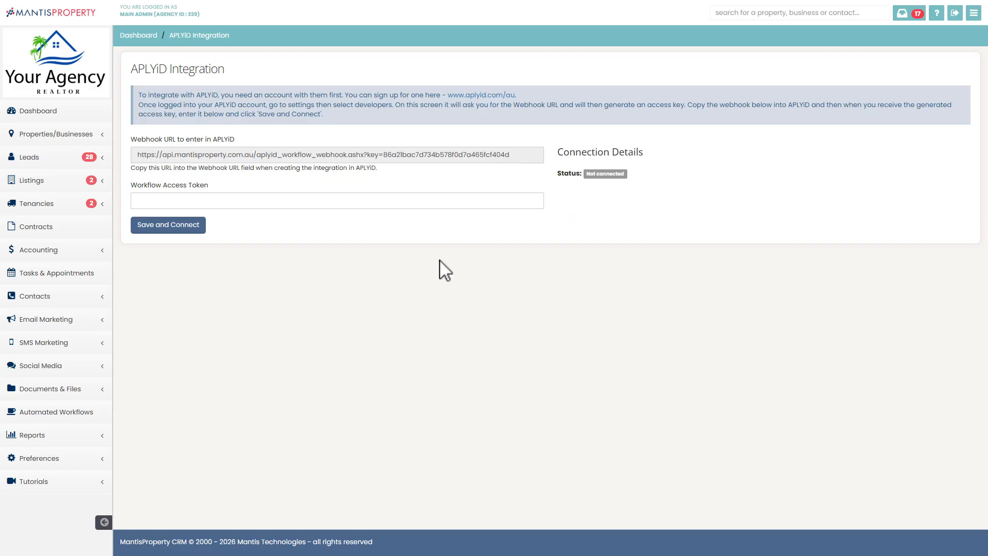
Paste the access key as the Workflow Access Token in MantisProperty, then save and connect the APLYiD integration
{"action": "left_click", "coordinate": [163, 200]}
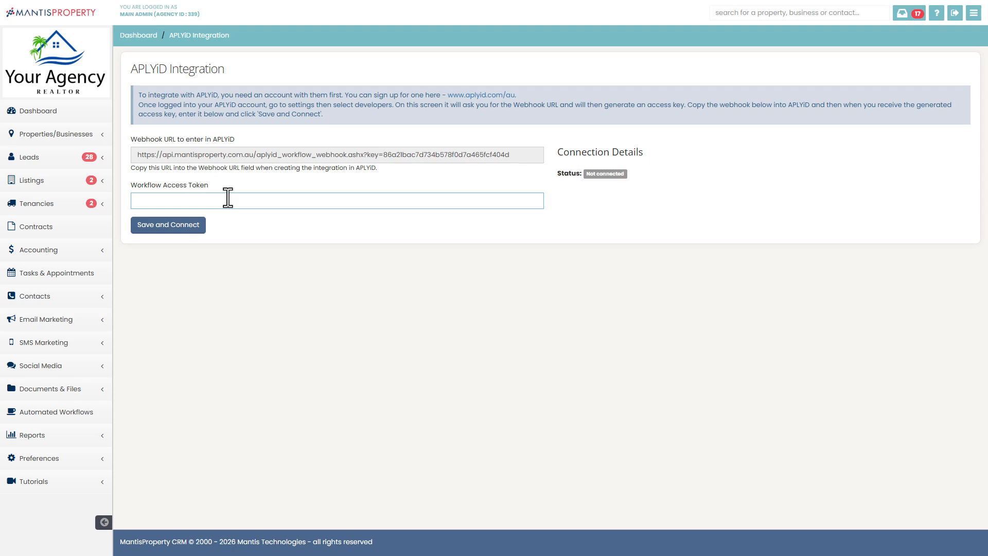
{"action": "key", "text": "ctrl+v"}
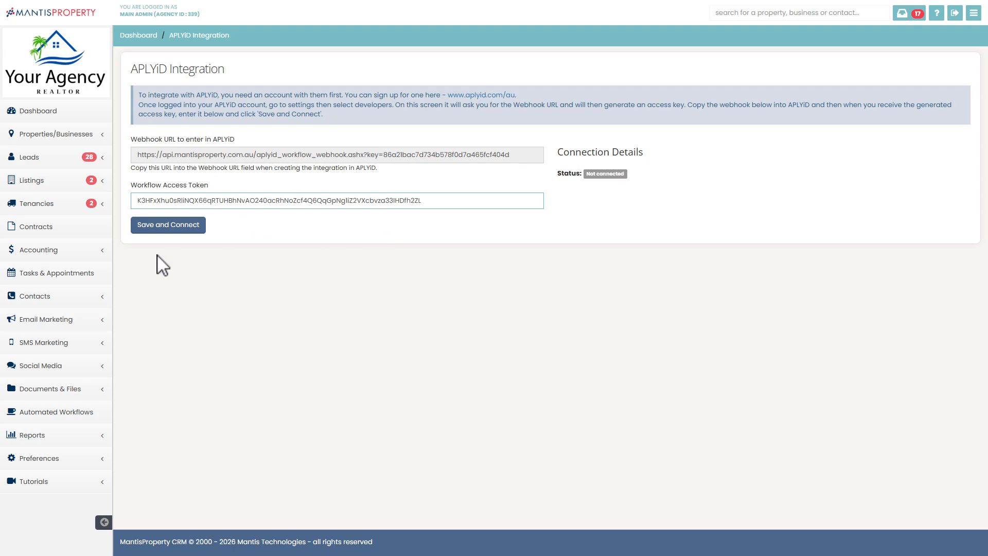
{"action": "left_click", "coordinate": [176, 226]}
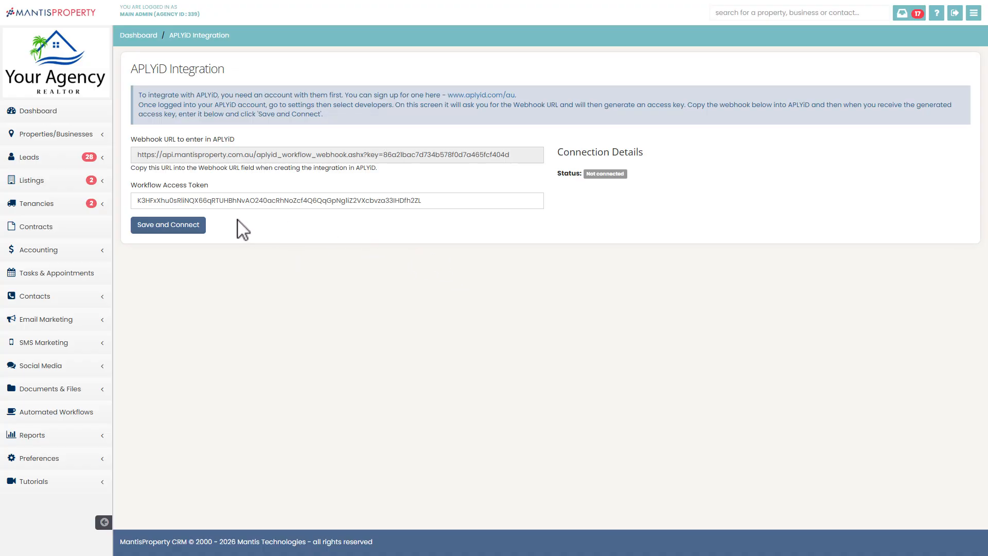
{"action": "left_click", "coordinate": [183, 225]}
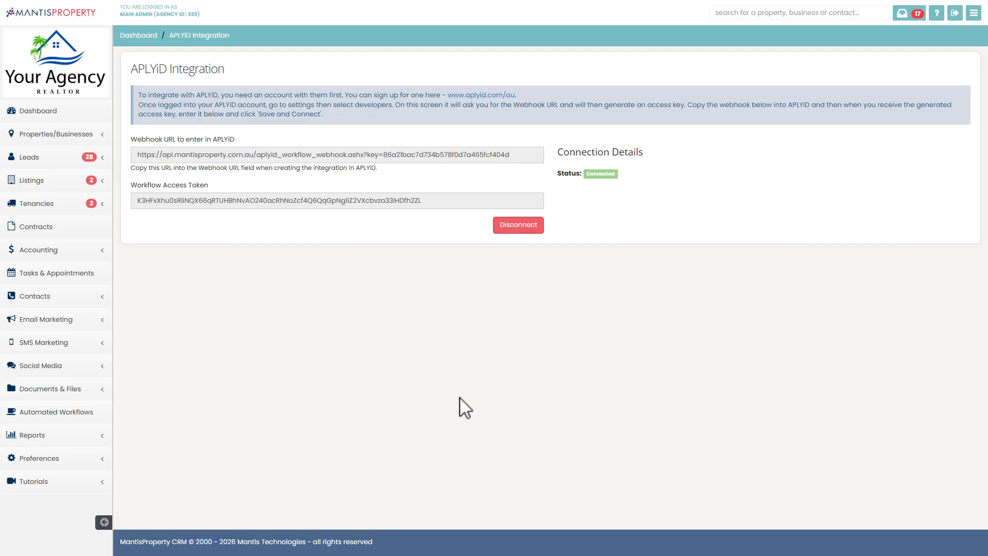
Start a new residential sales listing and look over its listing details form
{"action": "left_click", "coordinate": [56, 180]}
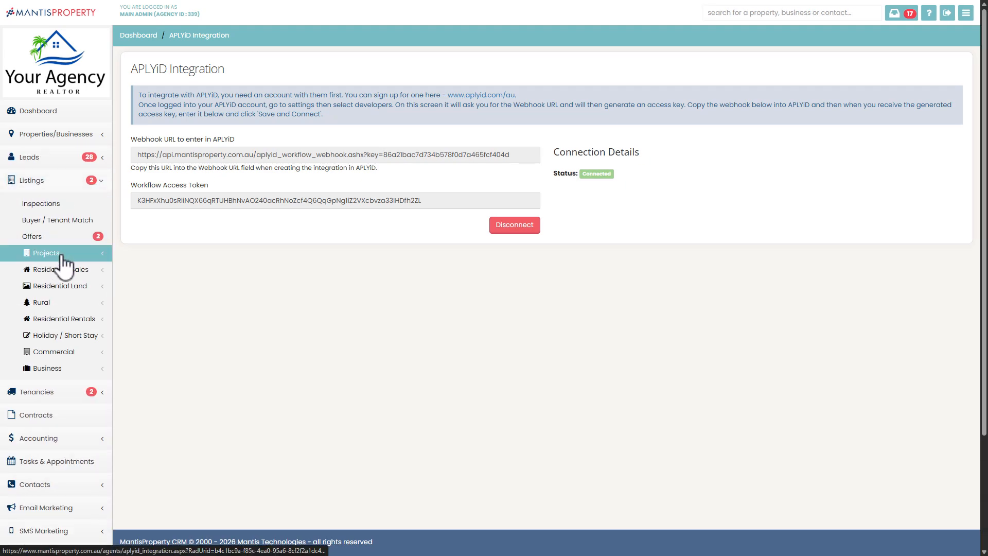
{"action": "left_click", "coordinate": [85, 270]}
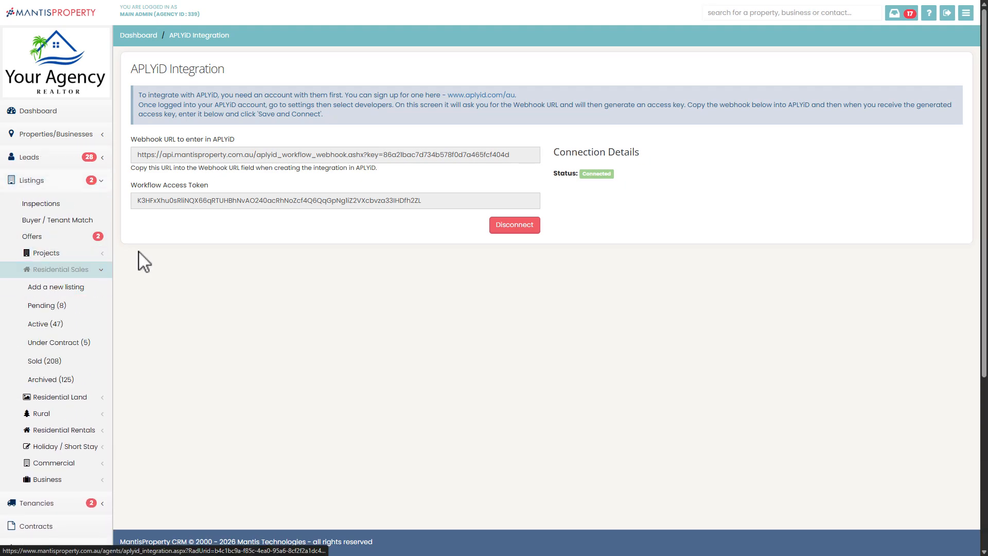
{"action": "left_click", "coordinate": [81, 290]}
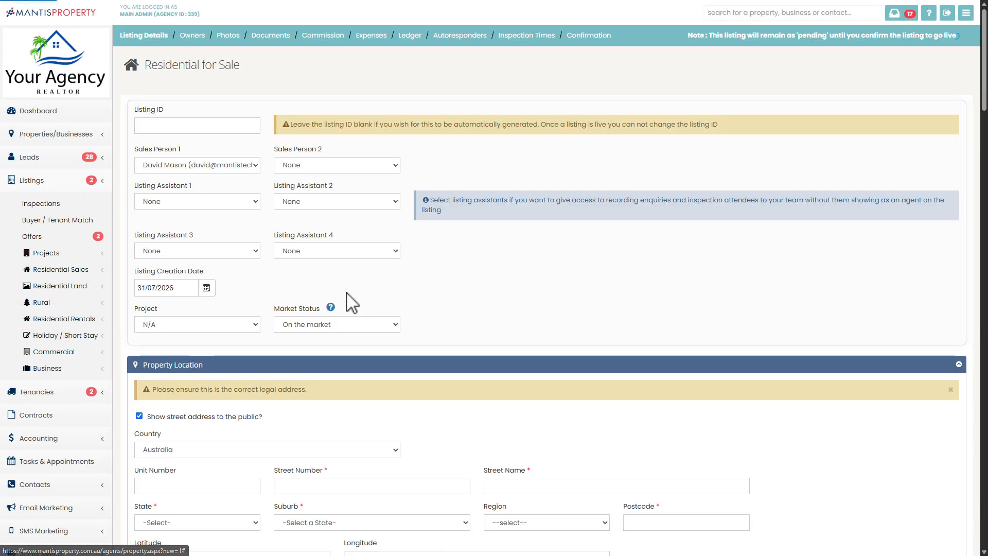
{"action": "scroll", "coordinate": [437, 184], "scroll_direction": "down", "scroll_amount": 7}
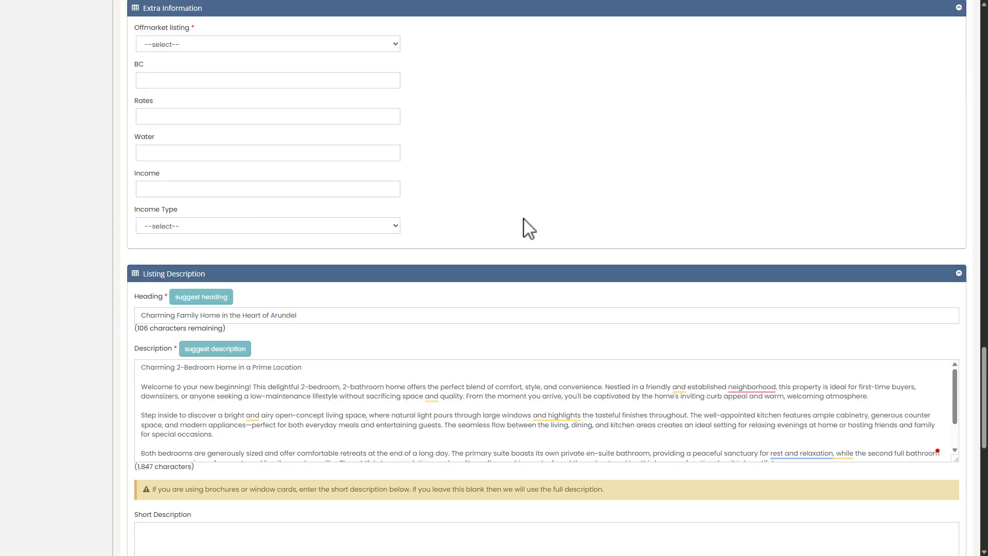
{"action": "scroll", "coordinate": [525, 218], "scroll_direction": "up", "scroll_amount": 20}
{"action": "scroll", "coordinate": [532, 246], "scroll_direction": "down", "scroll_amount": 19}
{"action": "scroll", "coordinate": [547, 228], "scroll_direction": "down", "scroll_amount": 11}
Continue to the Owners stage of the listing and submit its owners to APLYiD for verification
{"action": "left_click", "coordinate": [180, 456]}
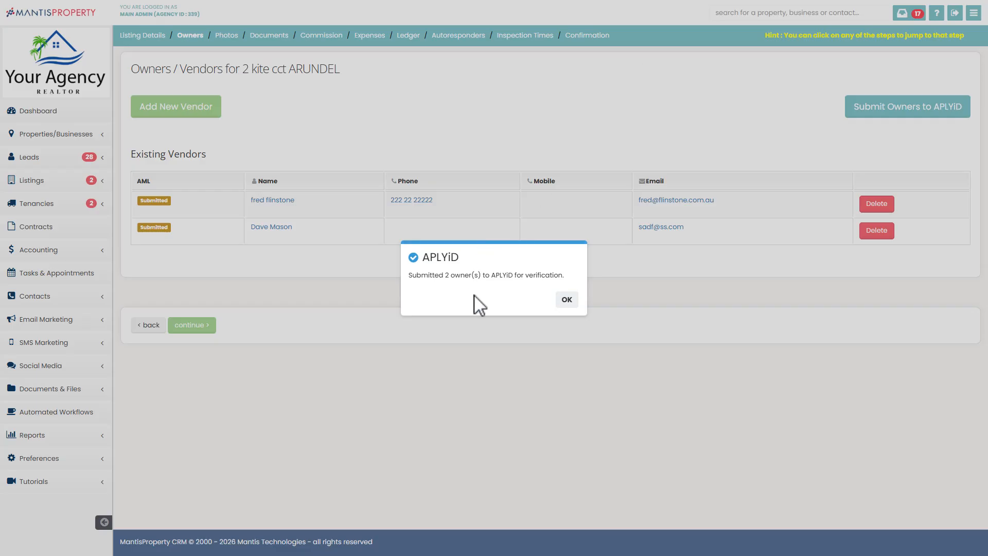
{"action": "left_click", "coordinate": [566, 300]}
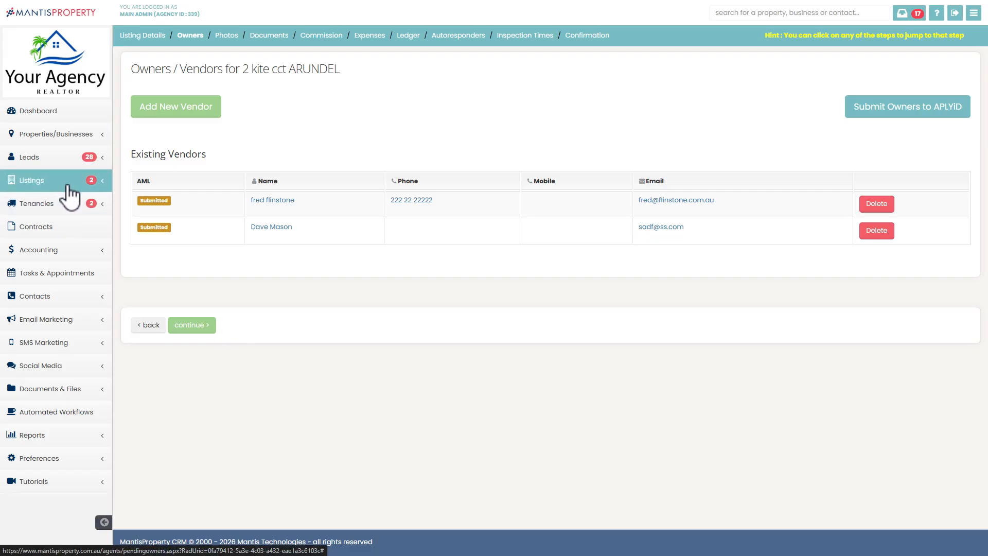
Open the Mooloolaba listing from the active residential sales listings
{"action": "left_click", "coordinate": [65, 182]}
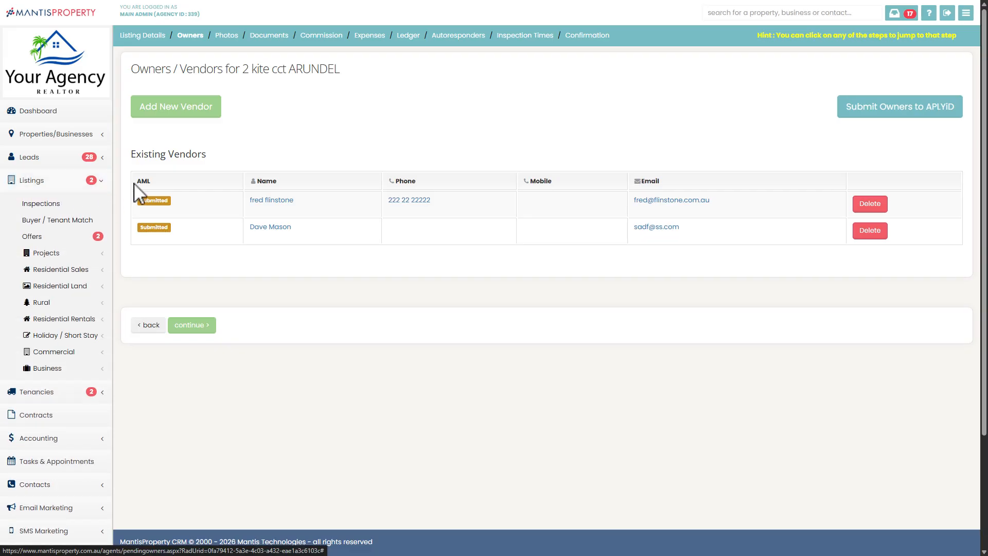
{"action": "left_click", "coordinate": [77, 271]}
{"action": "left_click", "coordinate": [65, 329]}
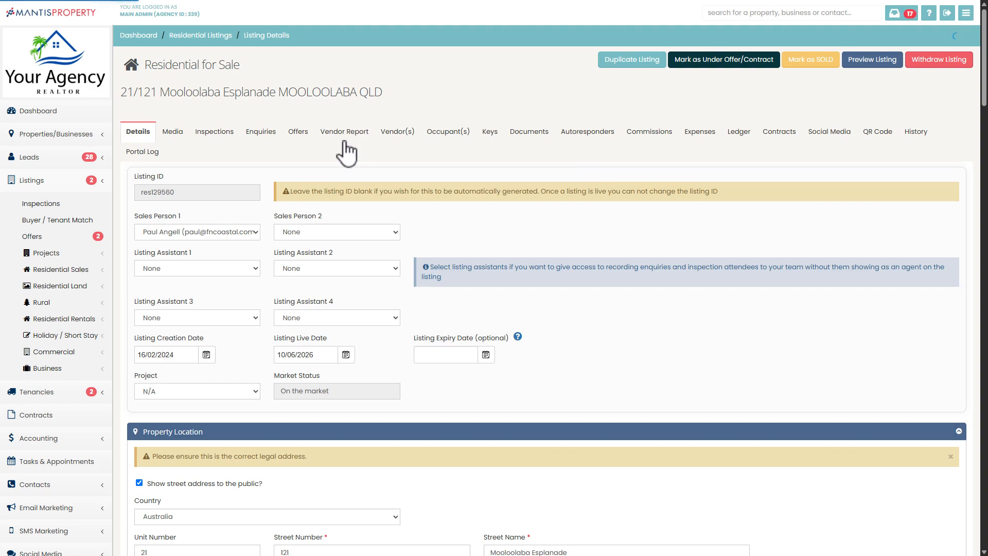
Submit the Mooloolaba listing's vendors to APLYiD for verification and open the home overview in APLYiD
{"action": "left_click", "coordinate": [403, 138]}
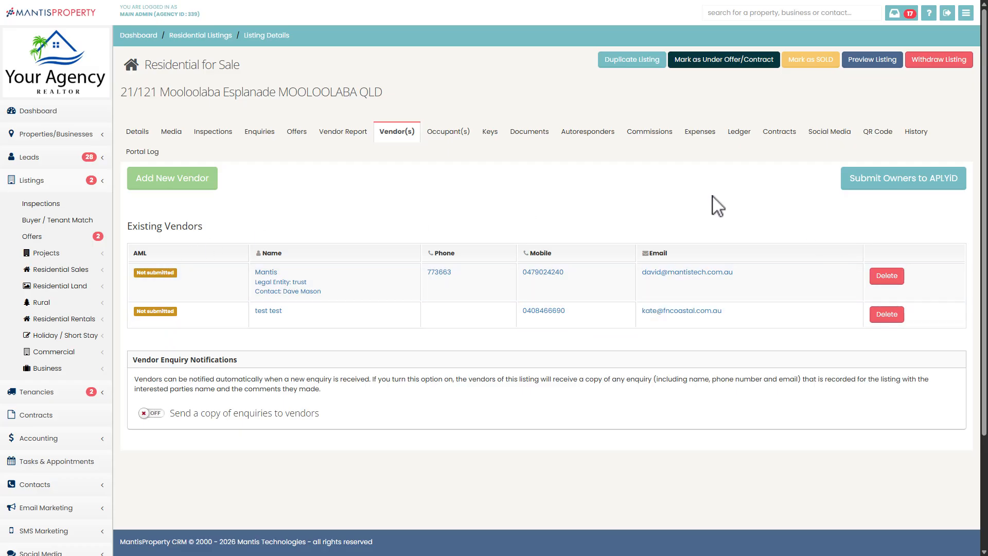
{"action": "left_click", "coordinate": [877, 185]}
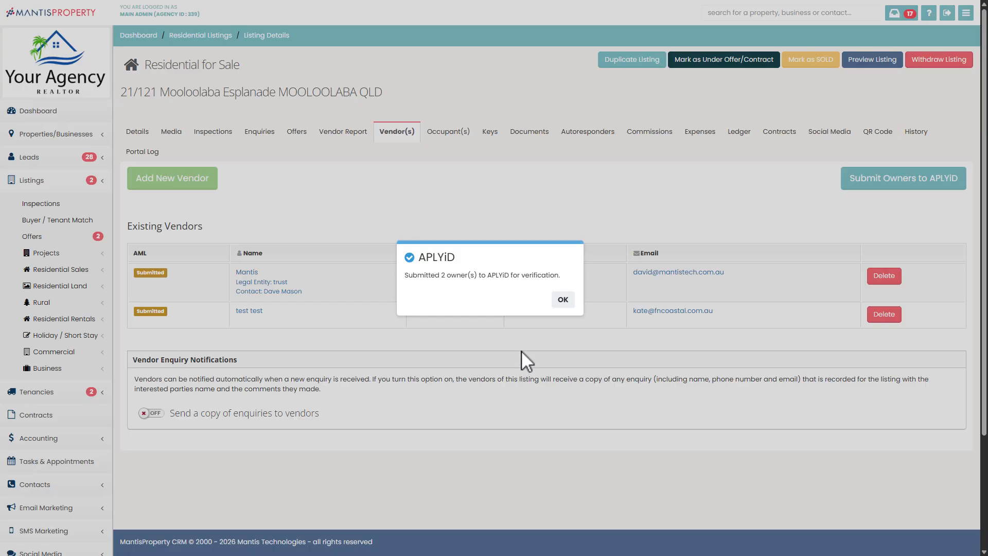
{"action": "left_click", "coordinate": [563, 300]}
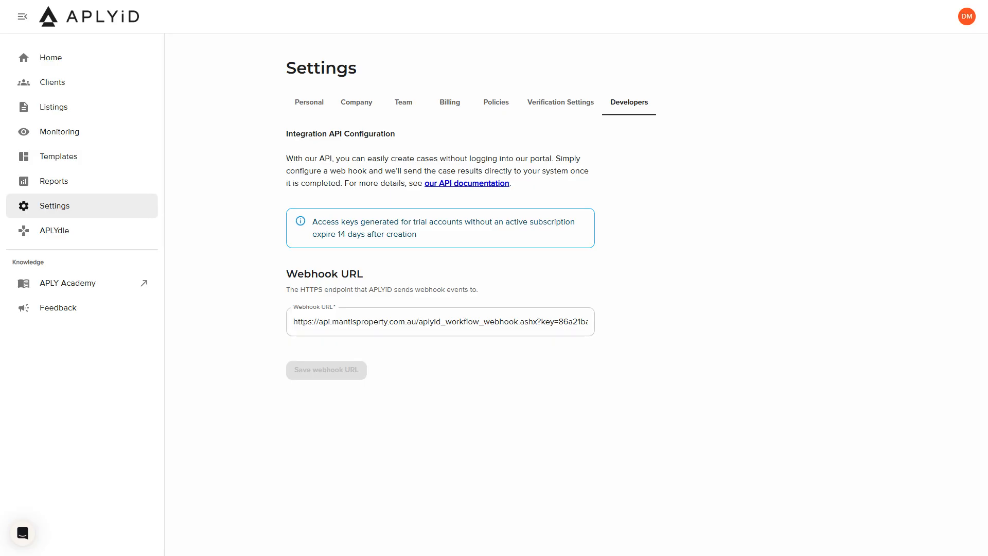
{"action": "left_click", "coordinate": [73, 59]}
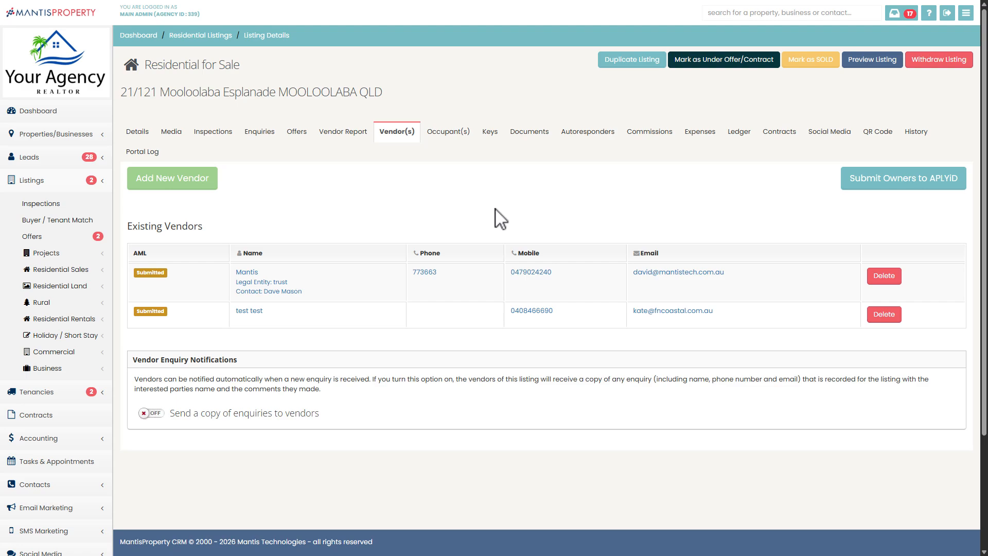
Back in MantisProperty, submit the buyer of the new $500,000 offer for AML verification and check the offer's AML status
{"action": "left_click", "coordinate": [295, 133]}
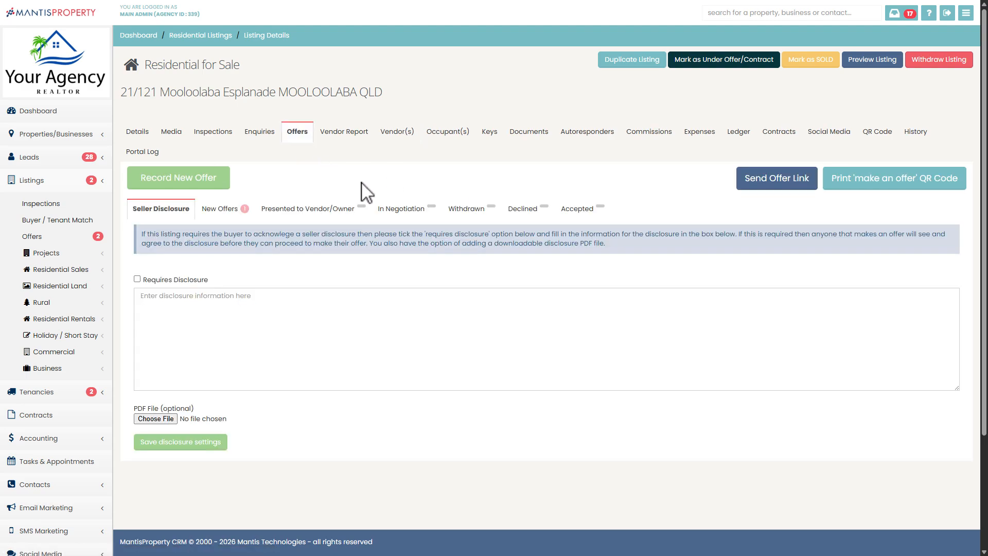
{"action": "left_click", "coordinate": [218, 218]}
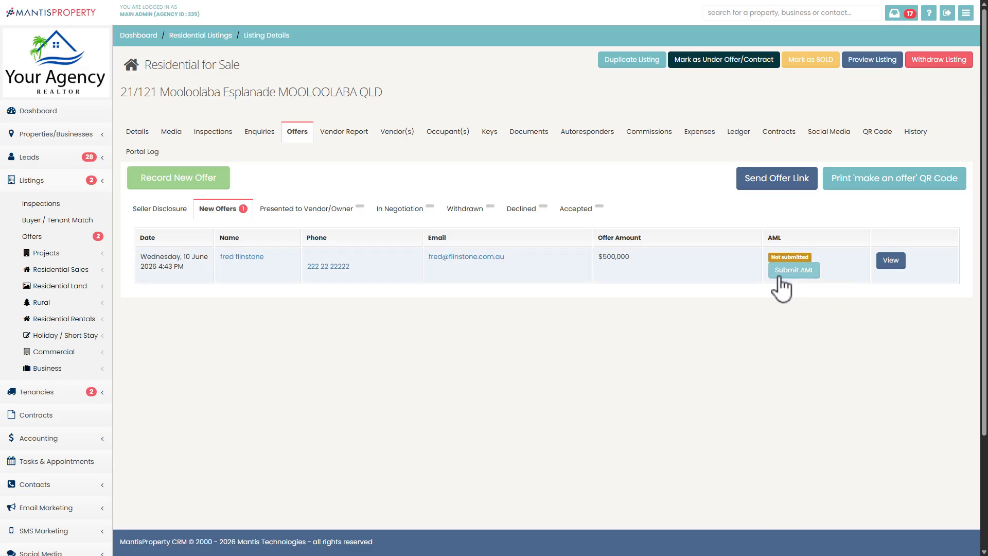
{"action": "left_click", "coordinate": [793, 271]}
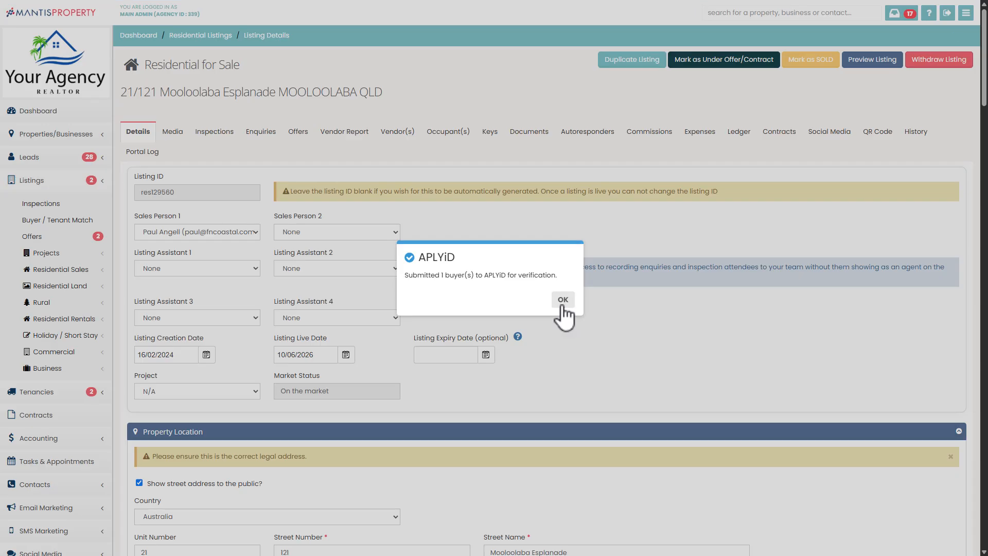
{"action": "left_click", "coordinate": [563, 300]}
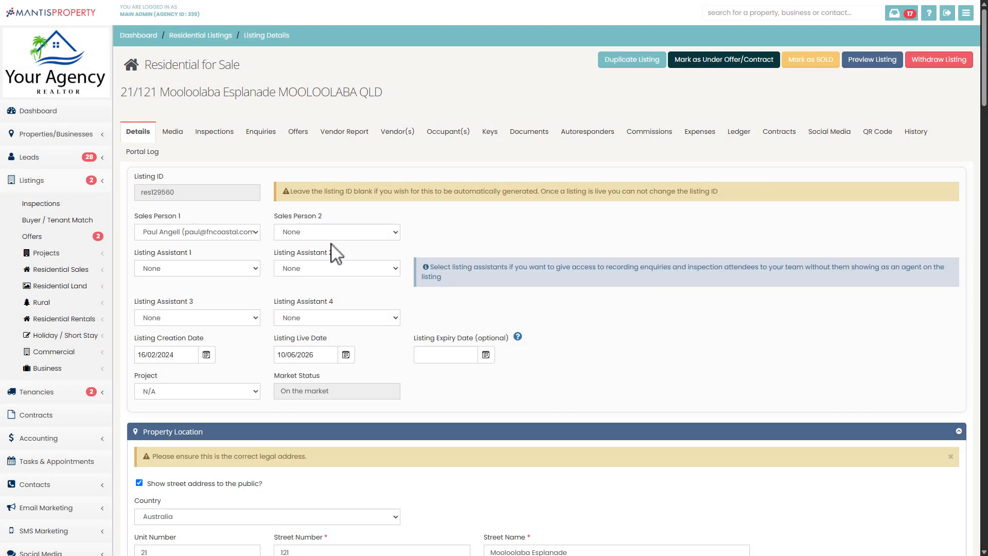
{"action": "left_click", "coordinate": [297, 132]}
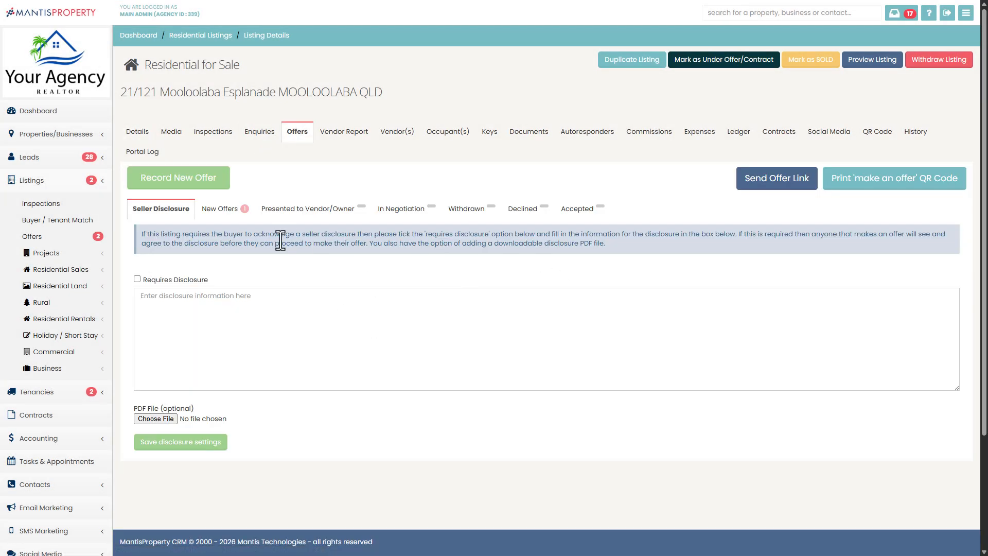
{"action": "left_click", "coordinate": [223, 211]}
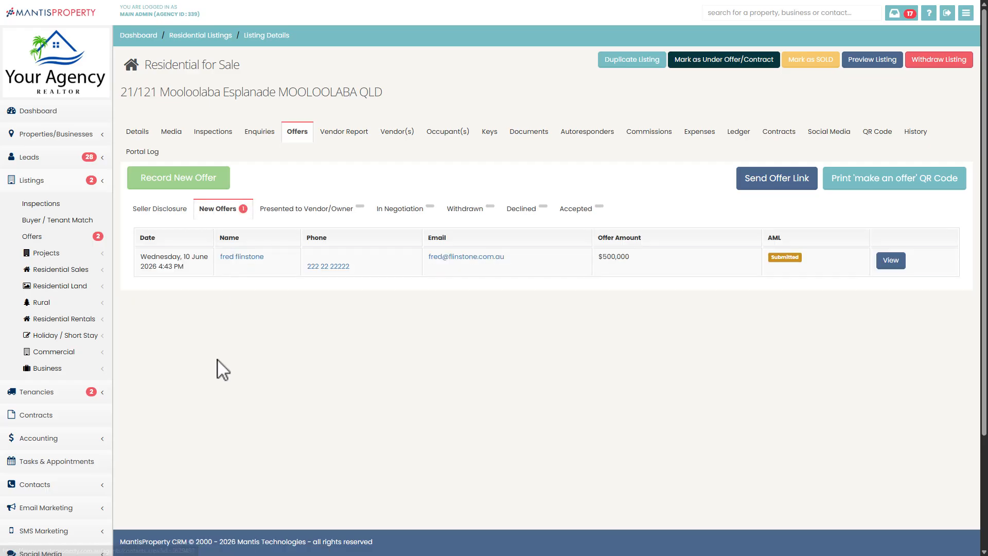